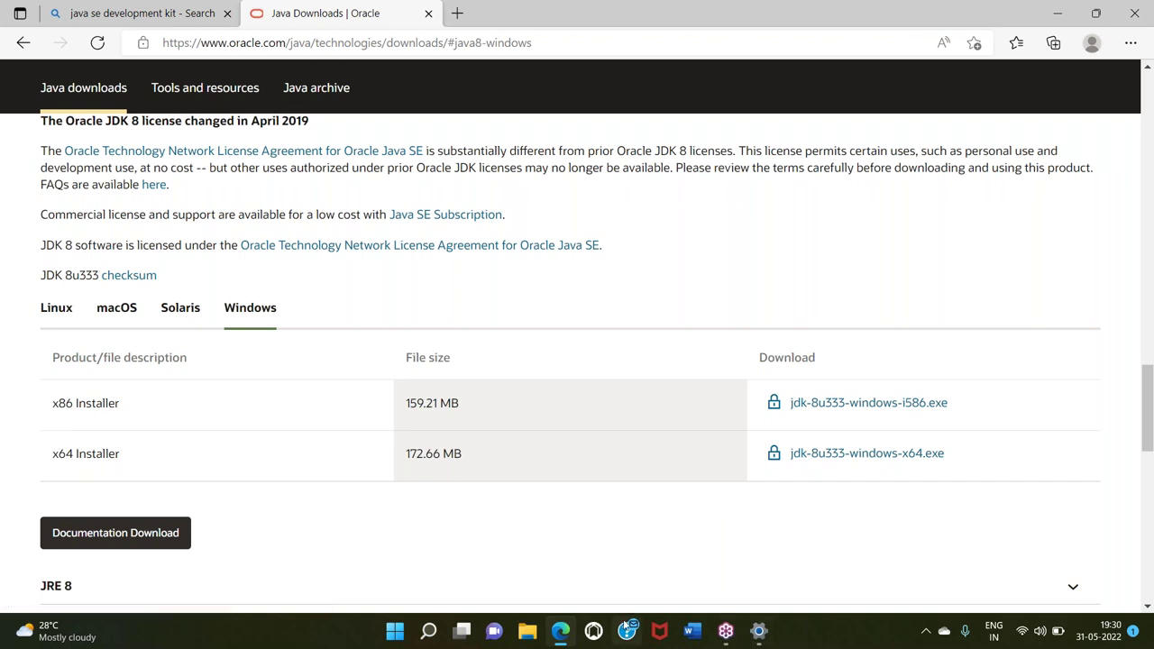
- Search the web for "c drive" from Windows search and read Techopedia's definition of the C drive
click(396, 632)
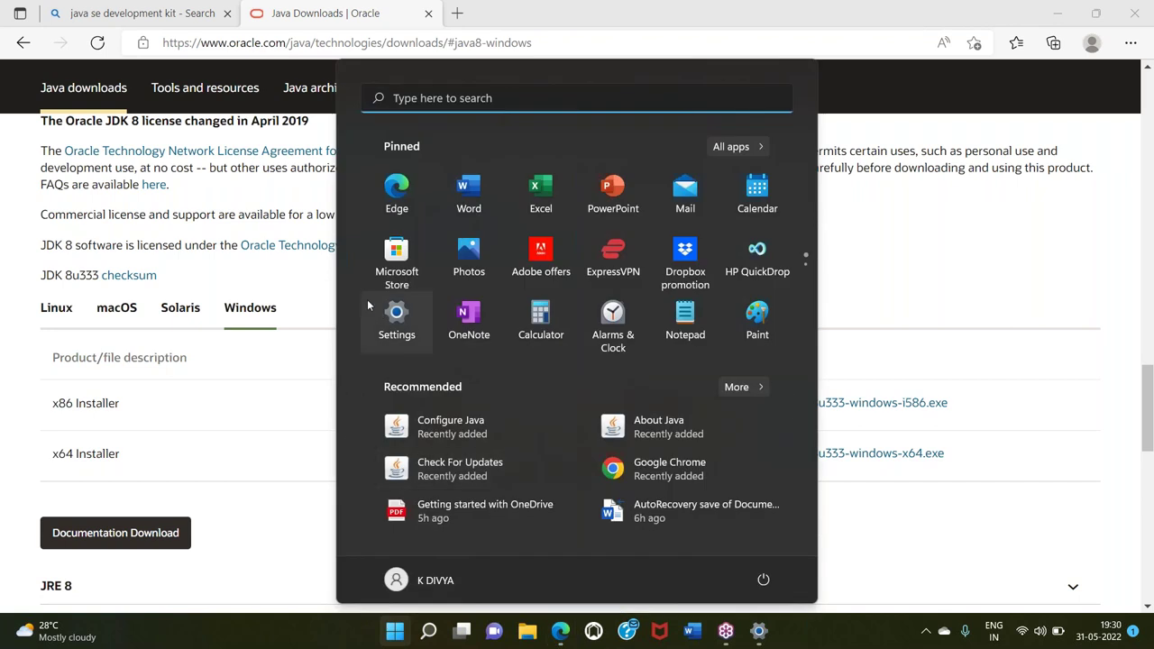
click(450, 97)
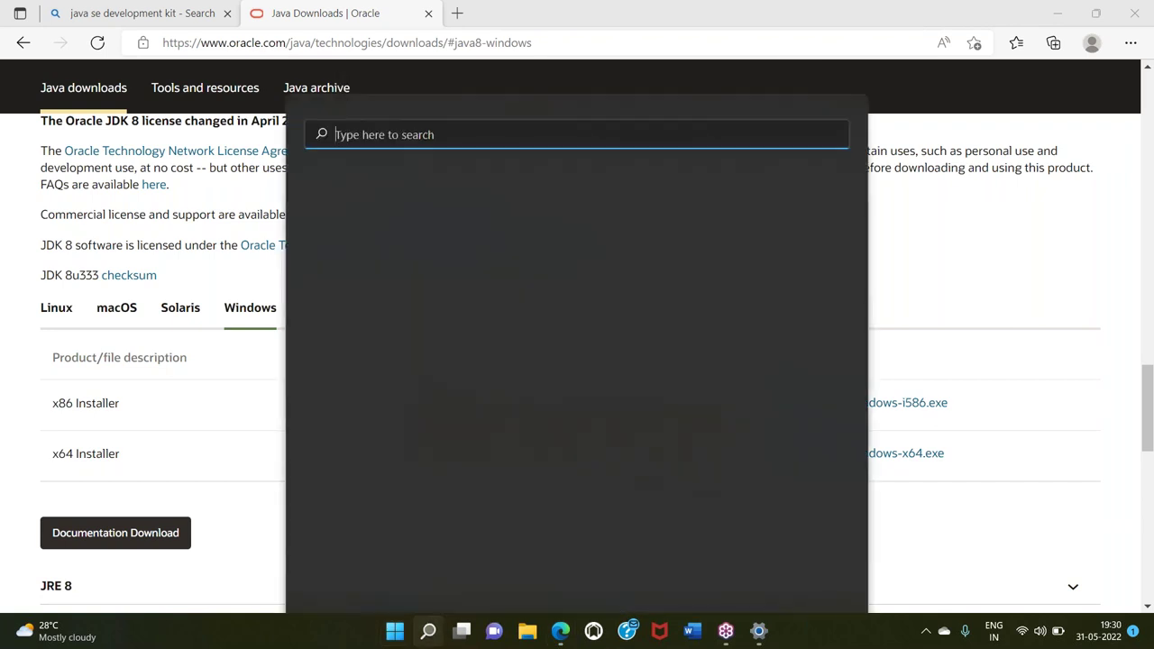
text(C DR)
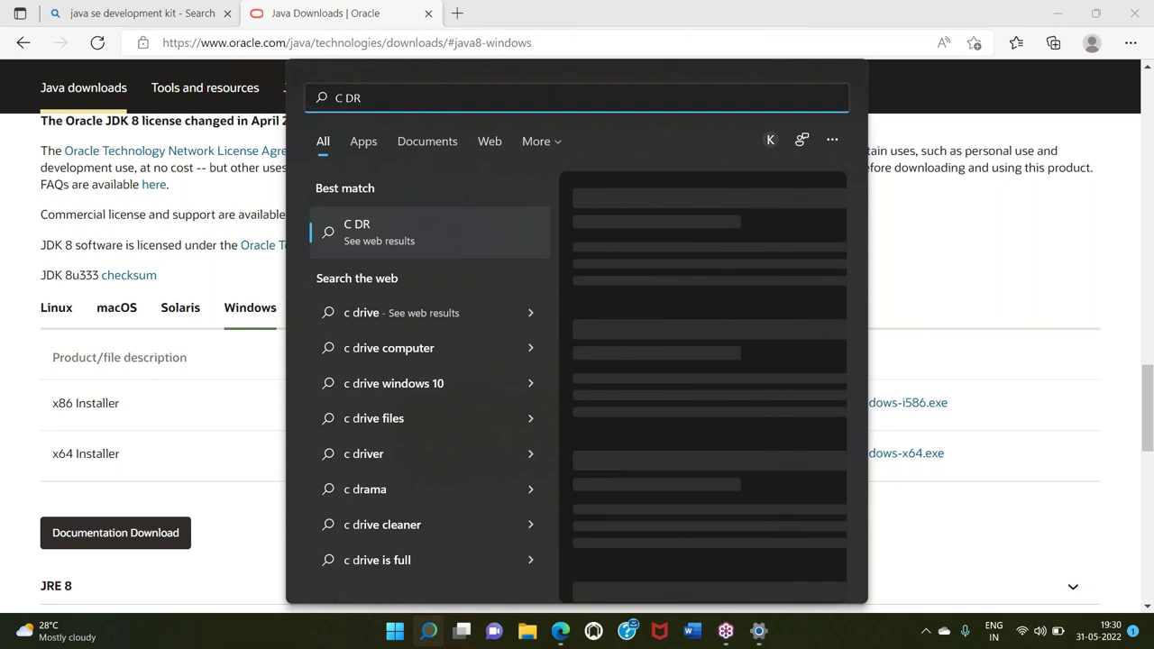
click(448, 314)
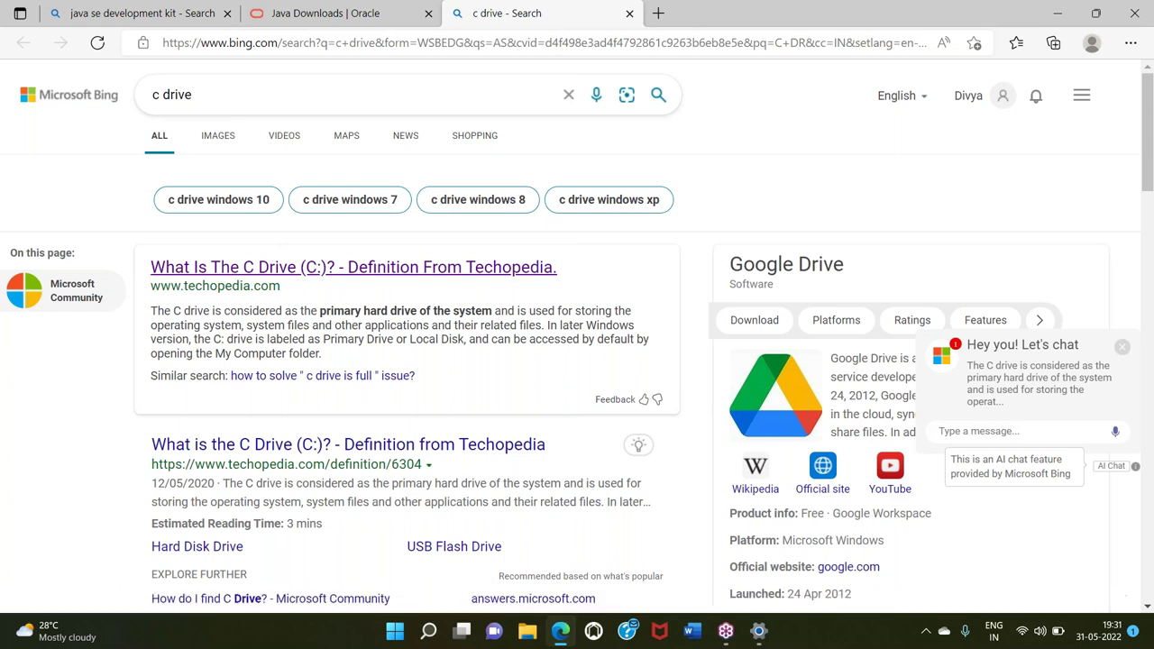
click(348, 445)
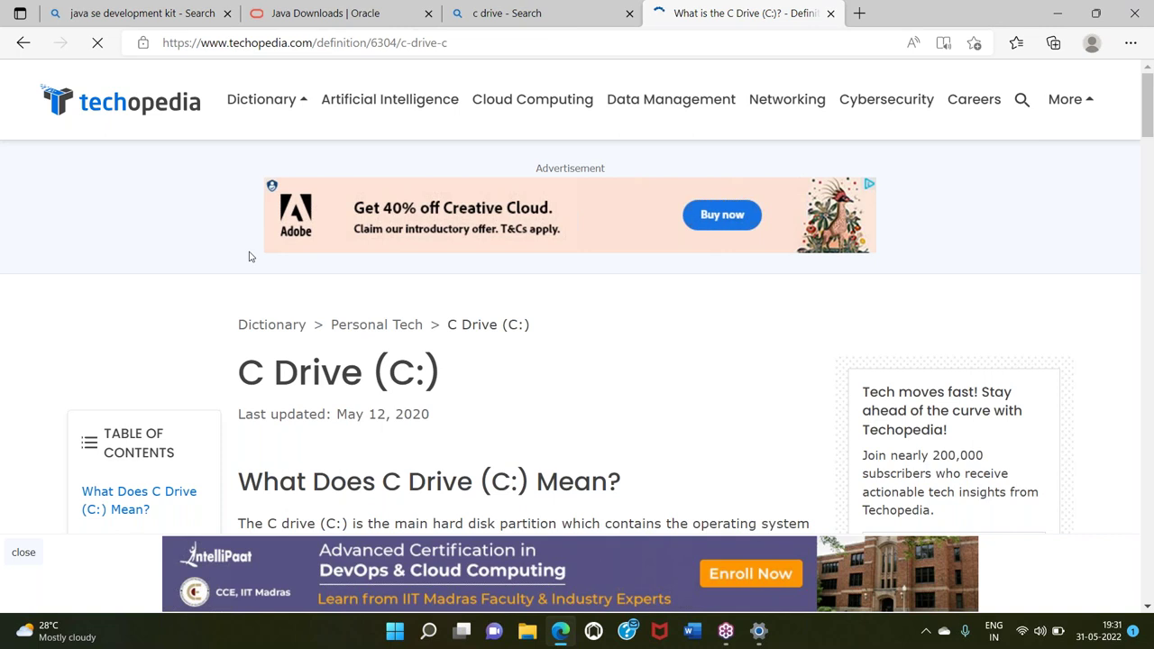
scroll(250, 257, down, 3)
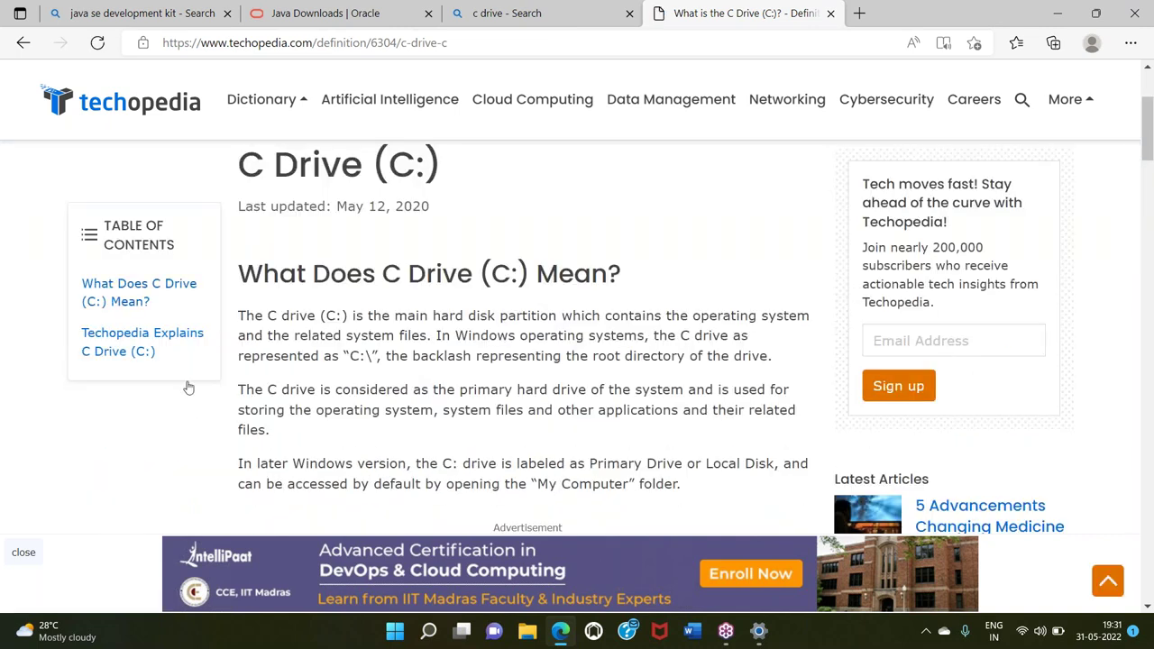
click(24, 45)
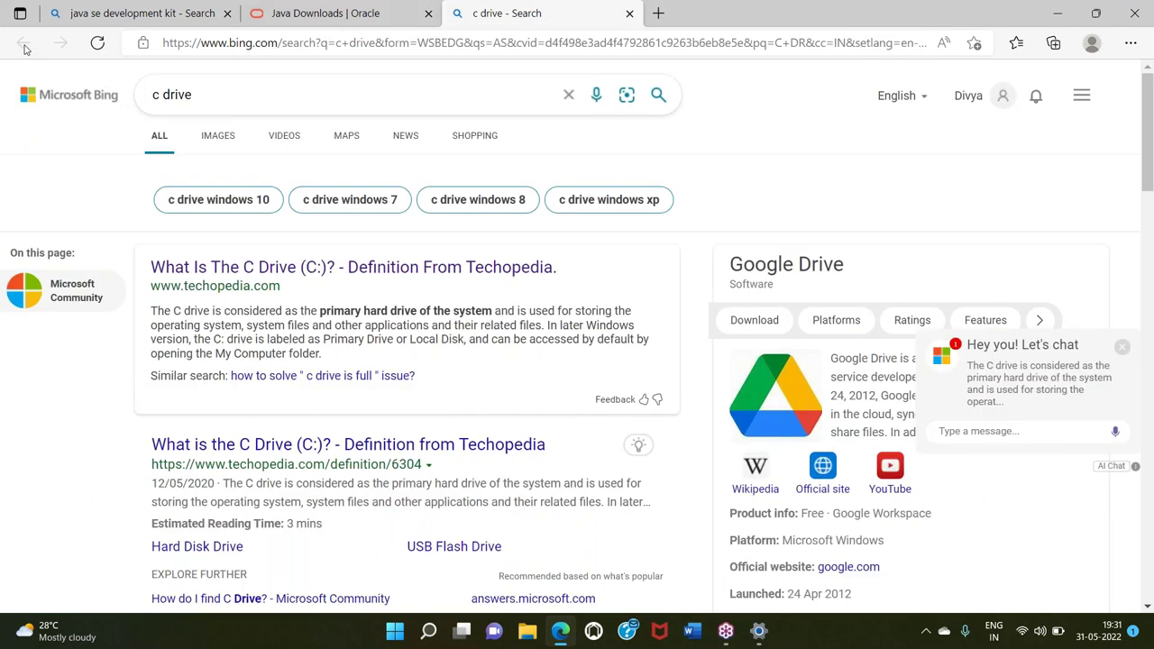
- Narrow the web search to "c drive windows 8" and examine the results on Disk Management
click(481, 203)
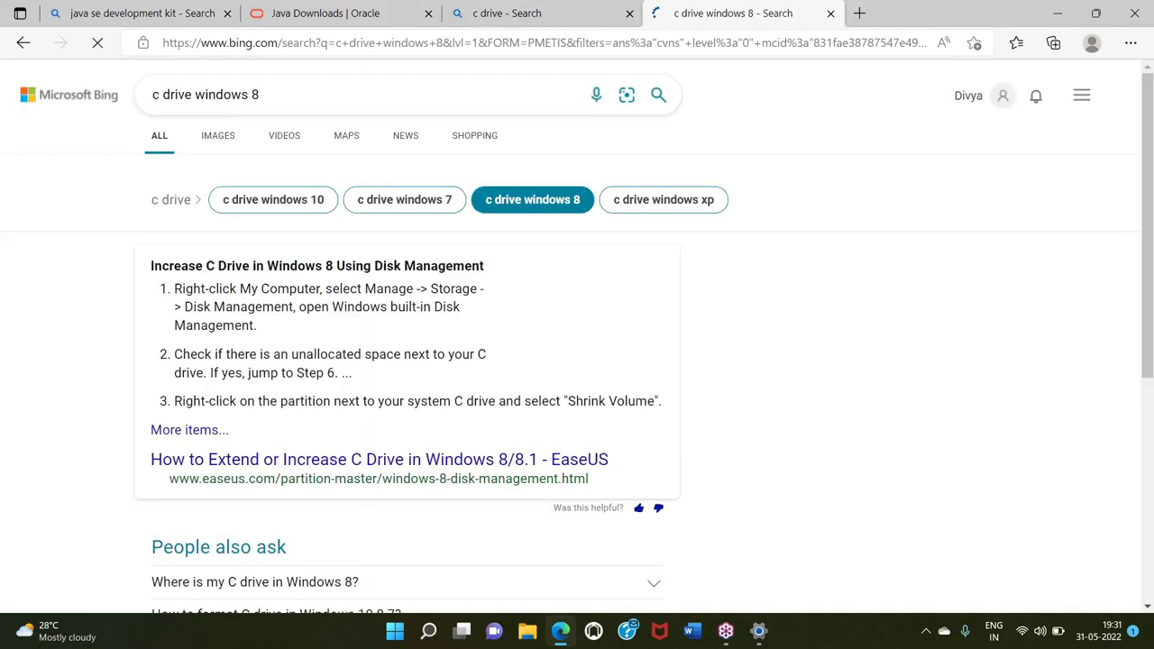
mouse_move(563, 315)
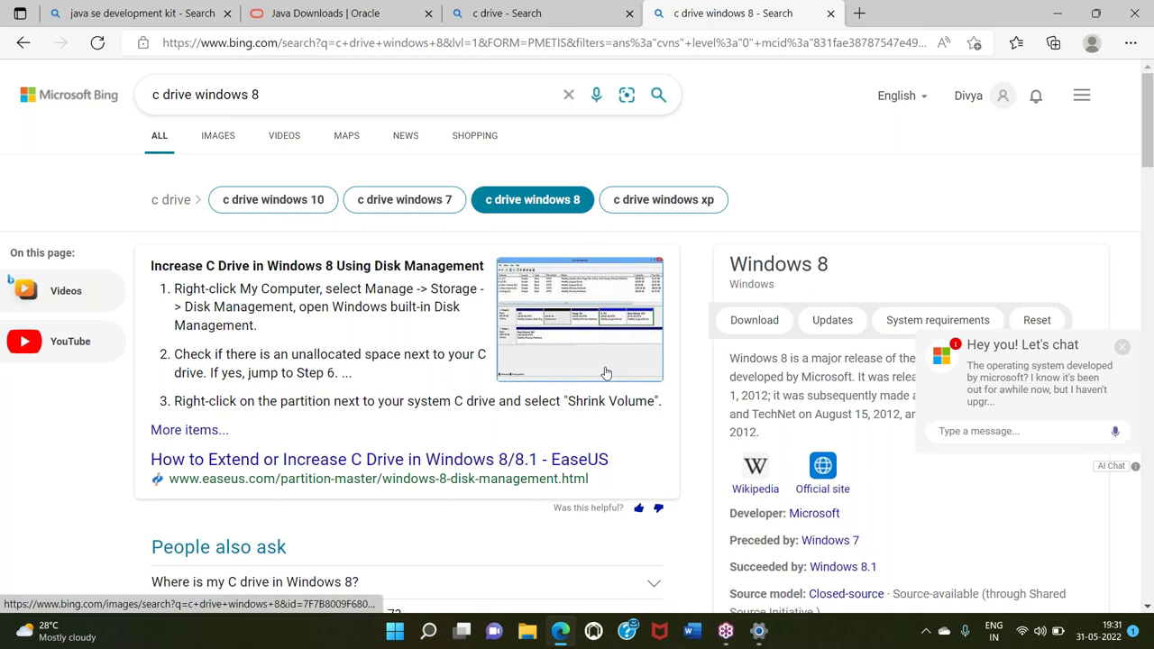
mouse_move(606, 372)
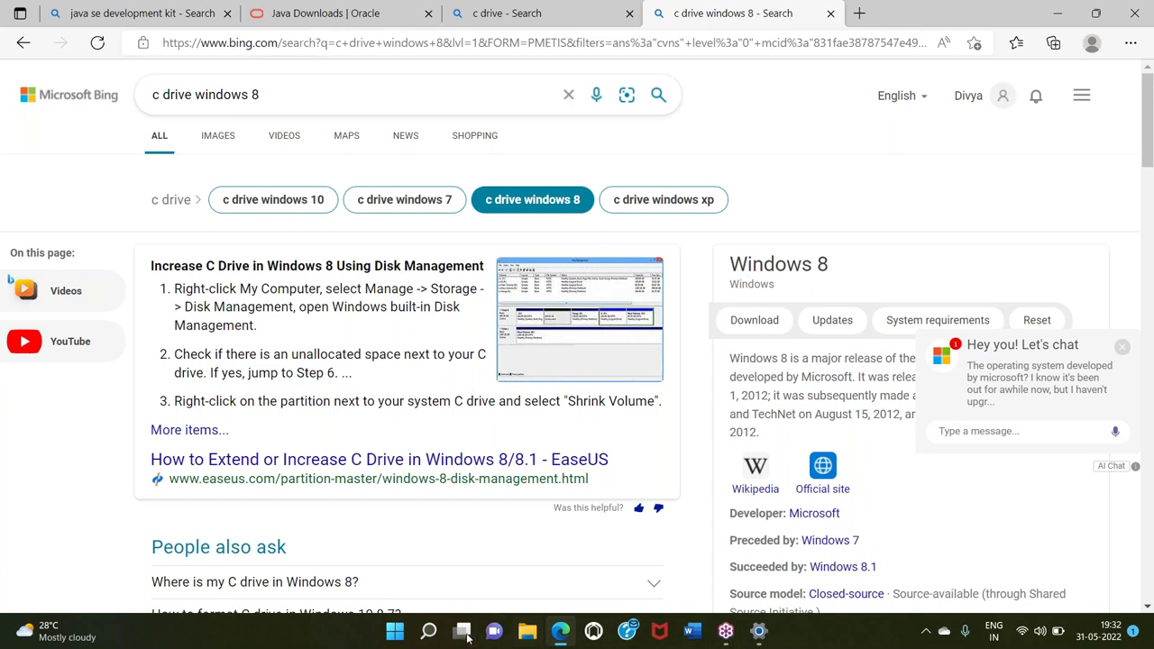
- Close the web browser and the Windows Update settings window to get back to the desktop
click(394, 632)
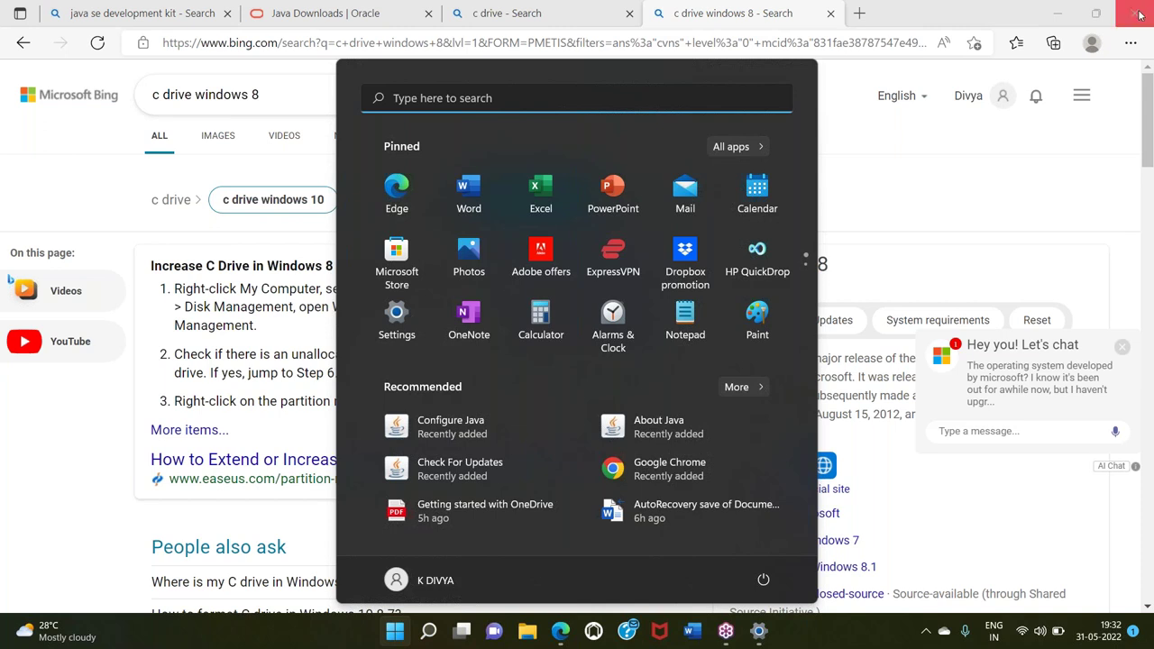
click(870, 12)
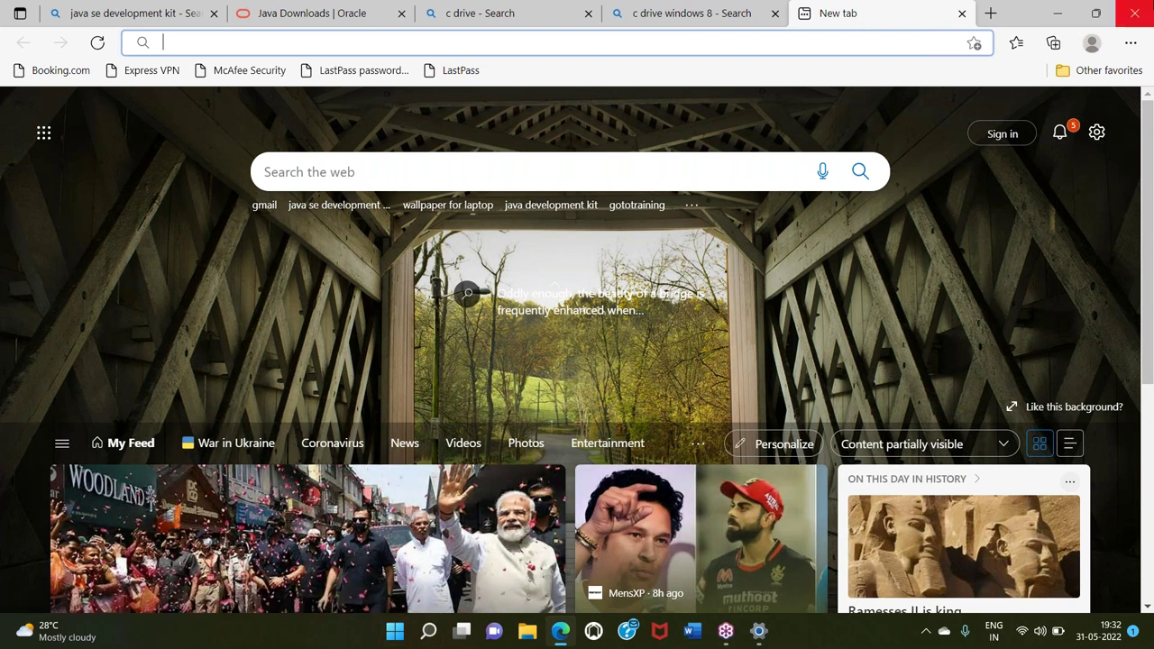
click(1134, 9)
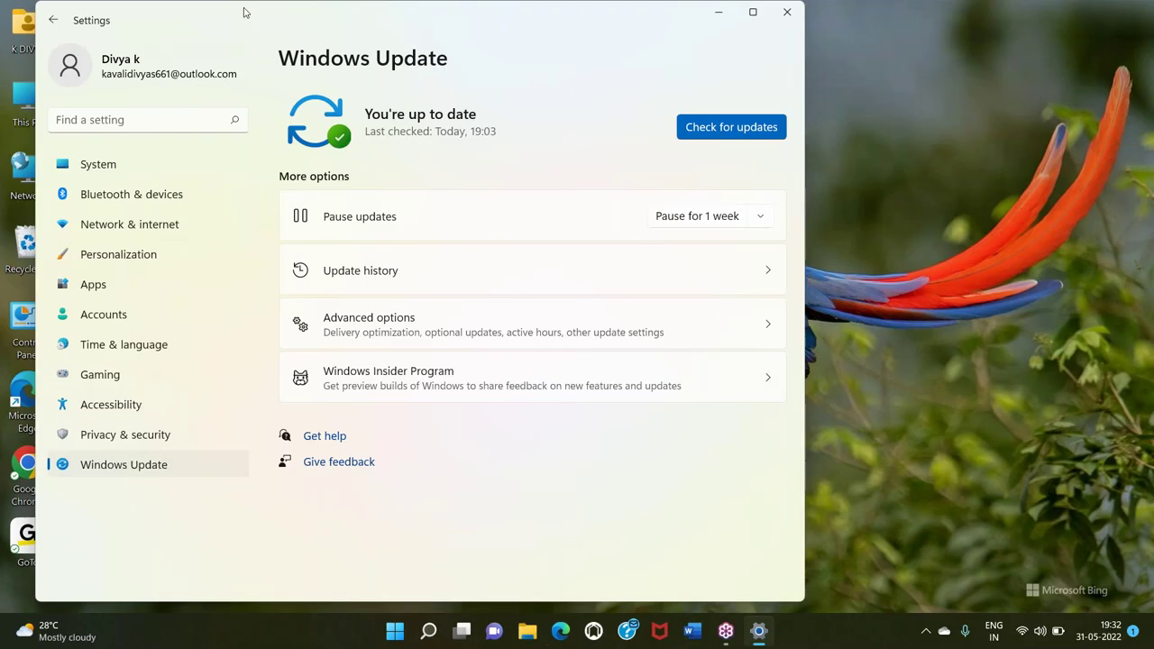
click(788, 12)
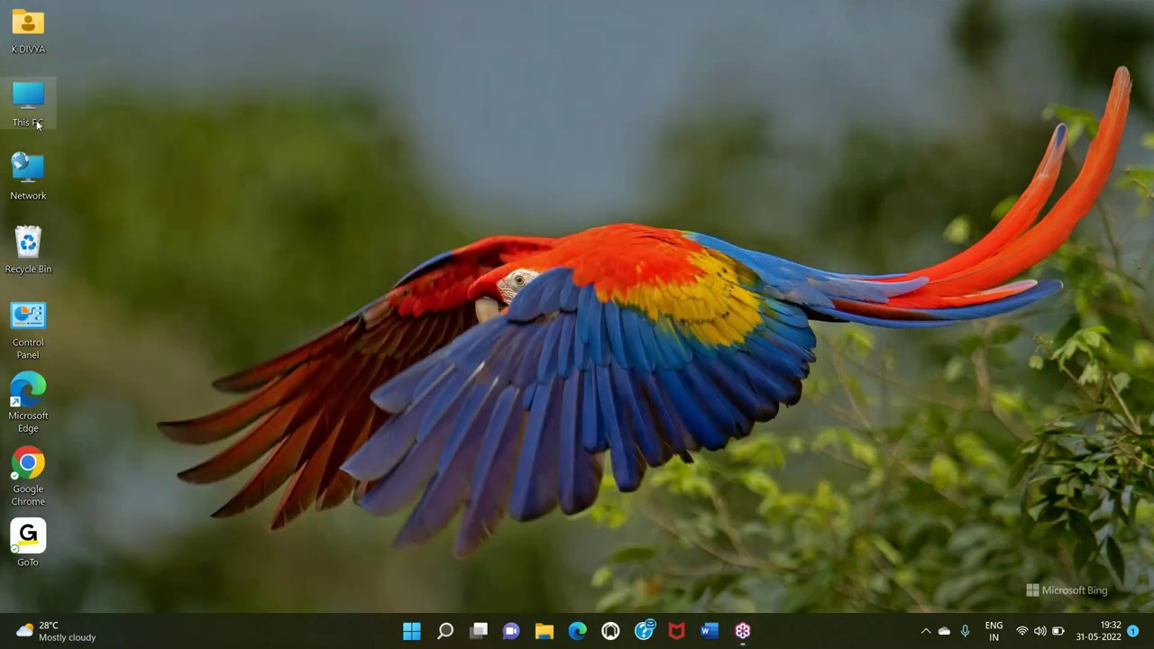
- Open File Explorer from the desktop and display the folders and drives of This PC
click(37, 125)
click(38, 122)
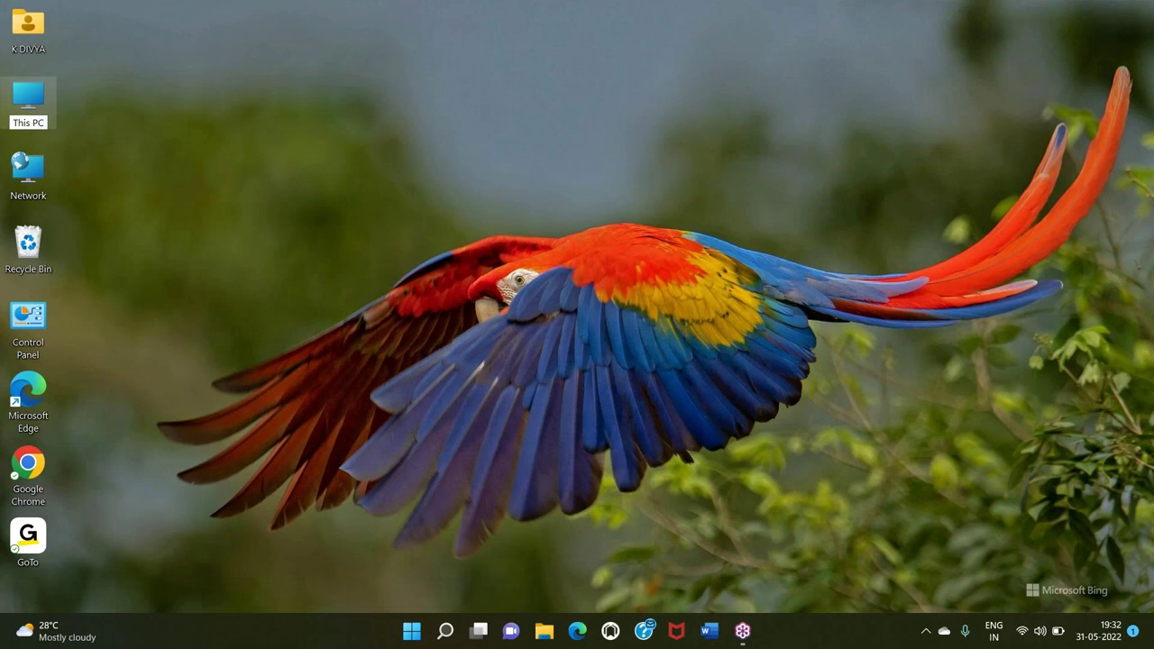
click(33, 102)
double_click(33, 102)
click(214, 228)
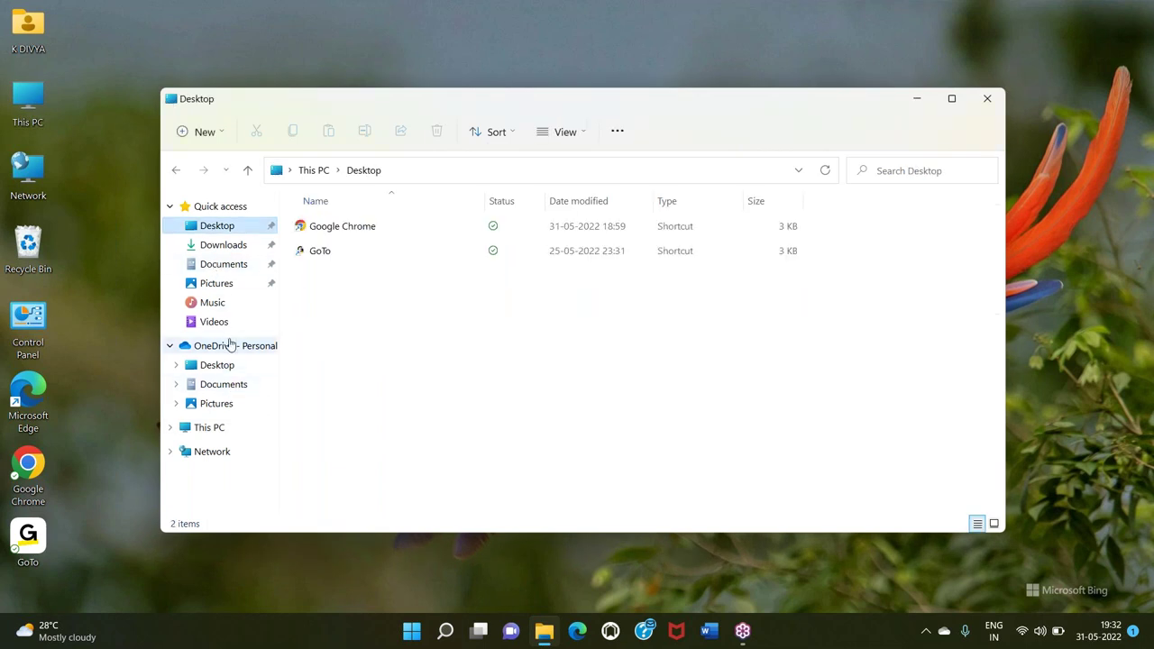
click(230, 345)
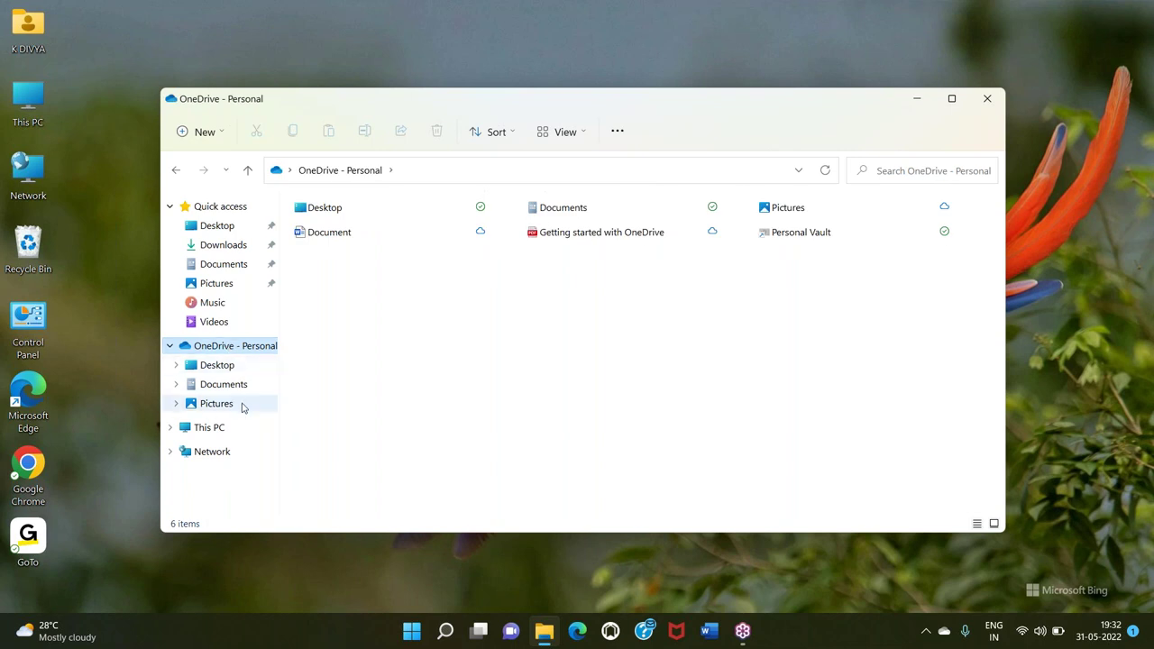
click(229, 436)
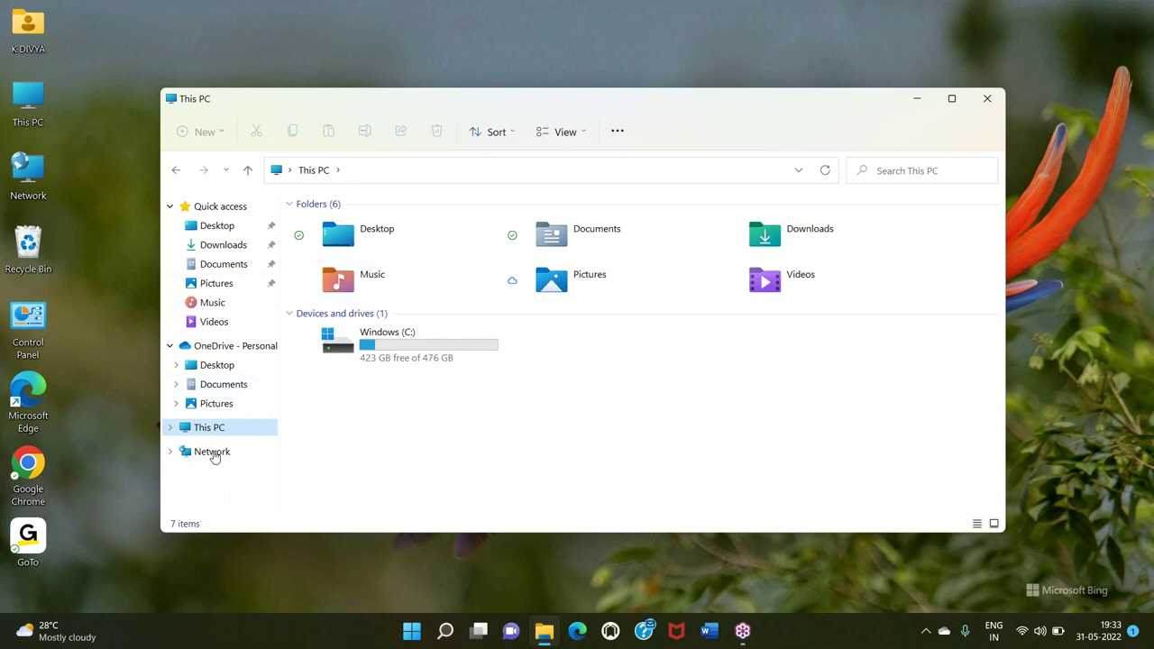
- Open the Program Files folder on the Windows (C:) drive
click(441, 349)
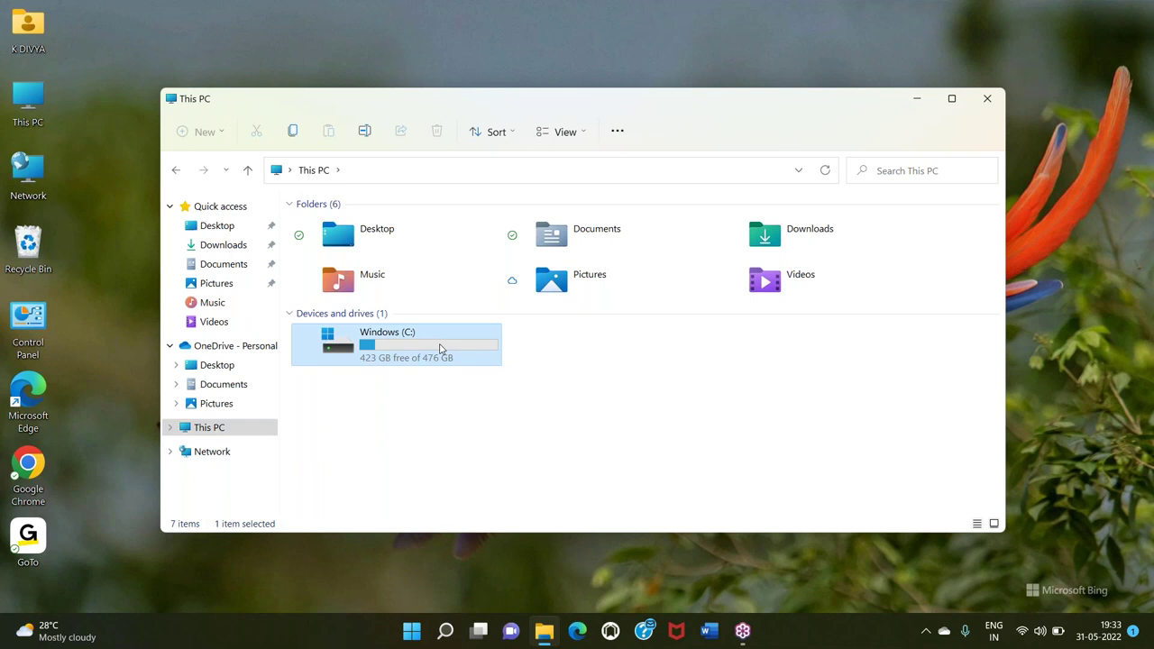
double_click(441, 349)
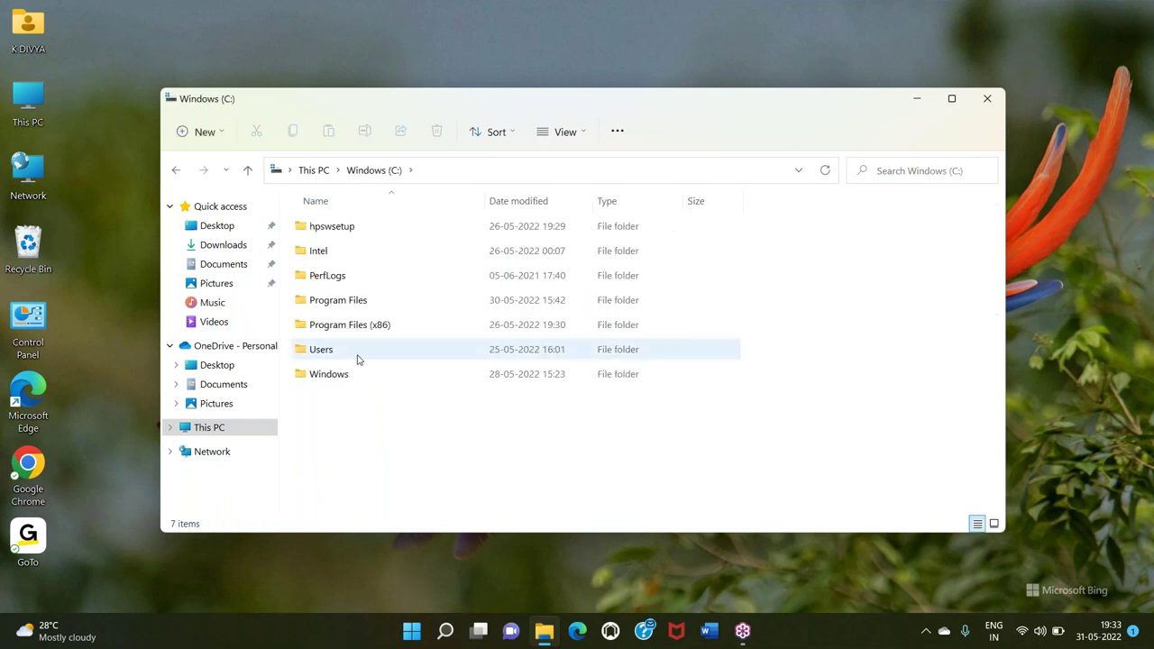
mouse_move(355, 327)
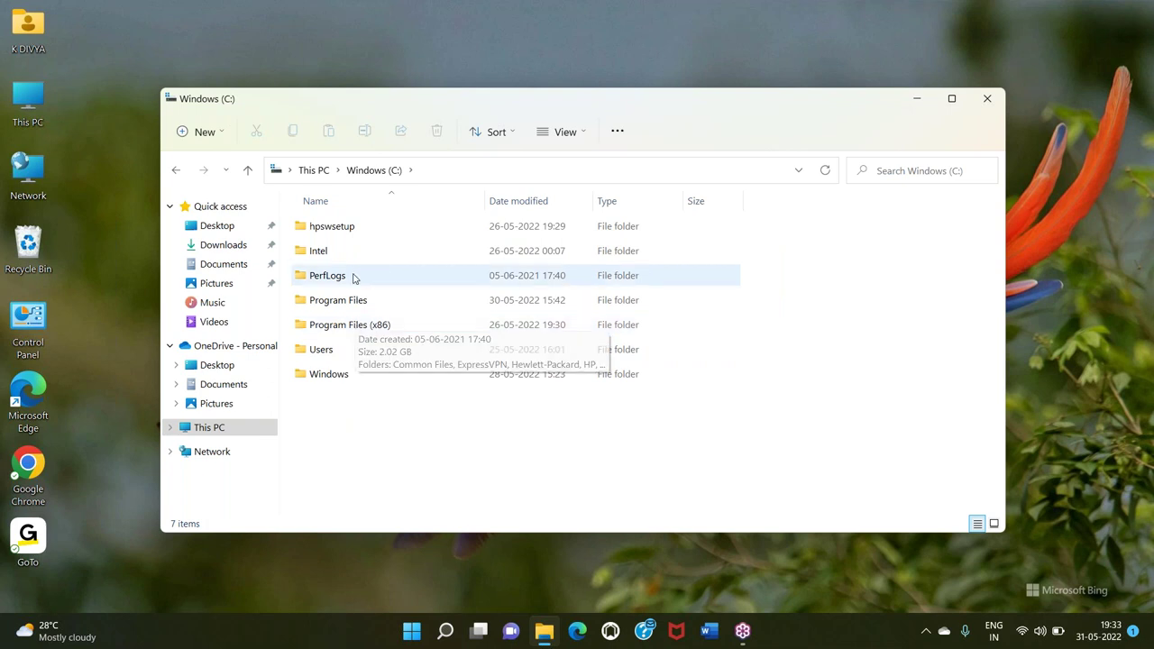
click(355, 302)
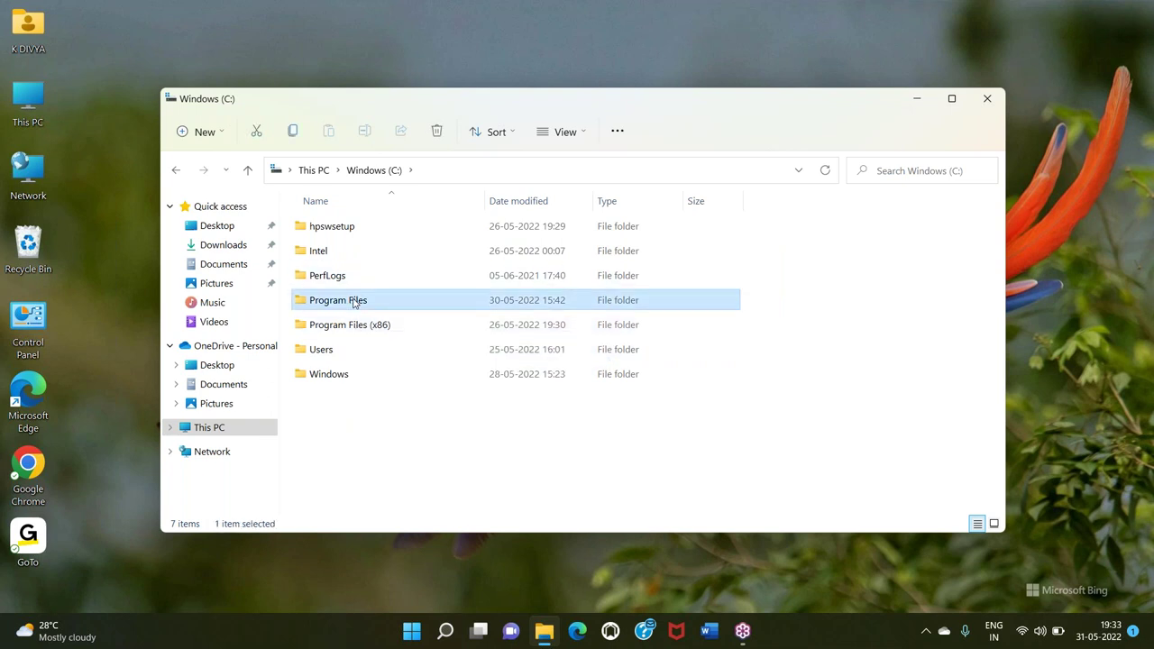
double_click(354, 303)
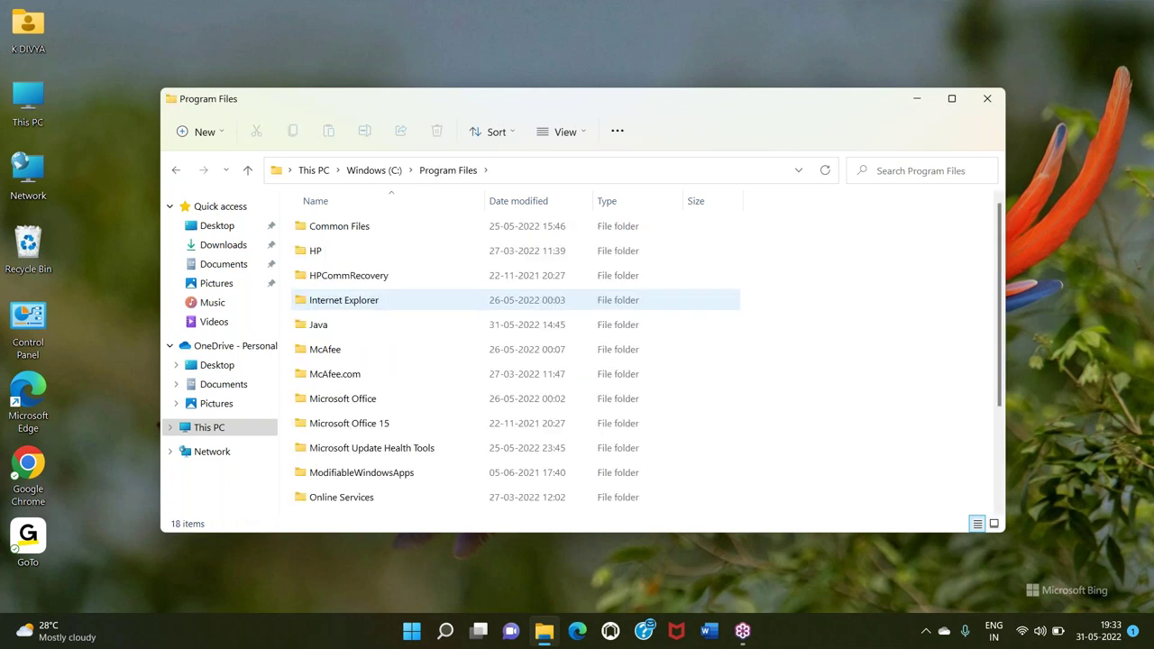
- Check the Java folder for the jdk1.8.0_333 installation folder, and close File Explorer
mouse_move(355, 303)
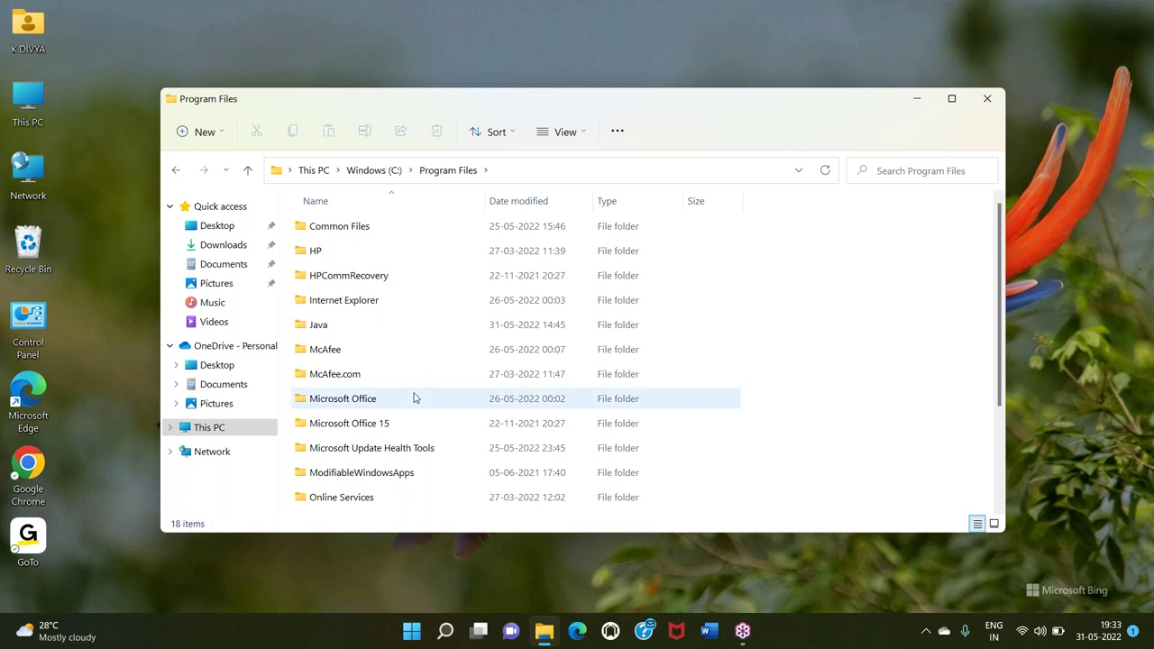
mouse_move(413, 398)
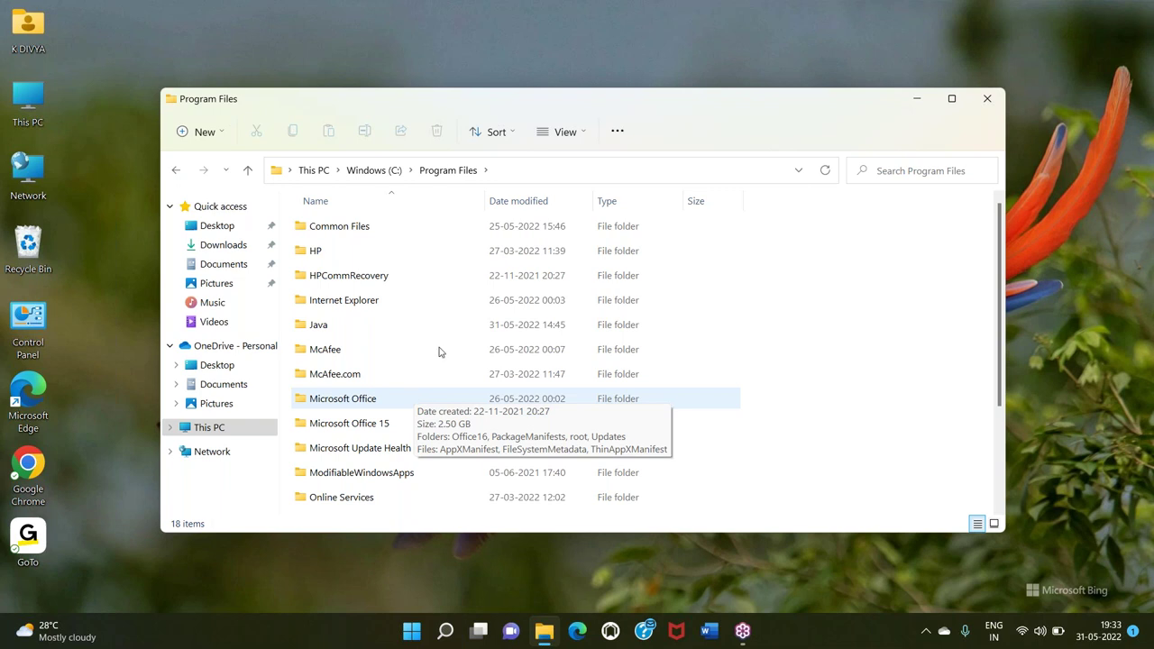
double_click(472, 329)
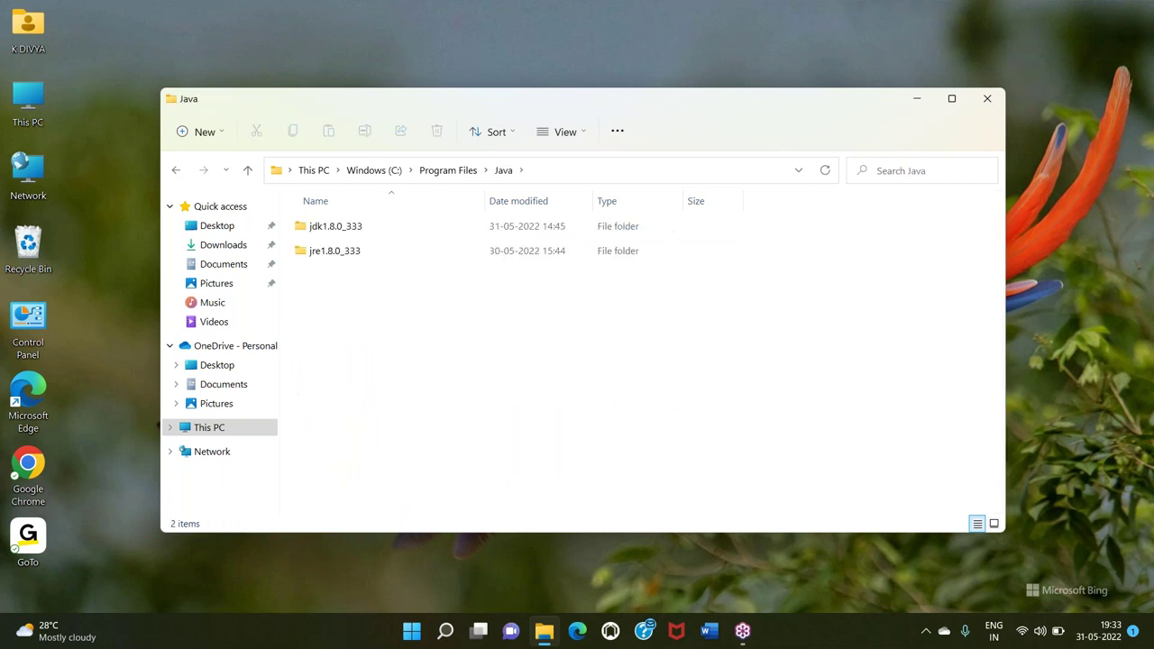
click(339, 229)
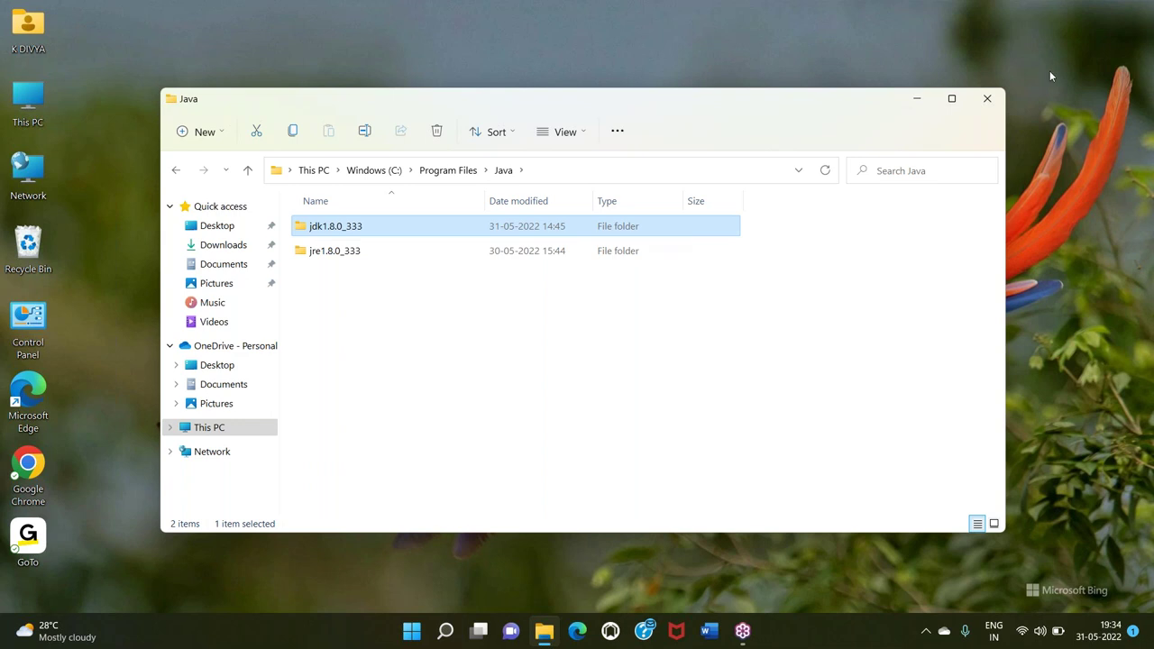
click(988, 99)
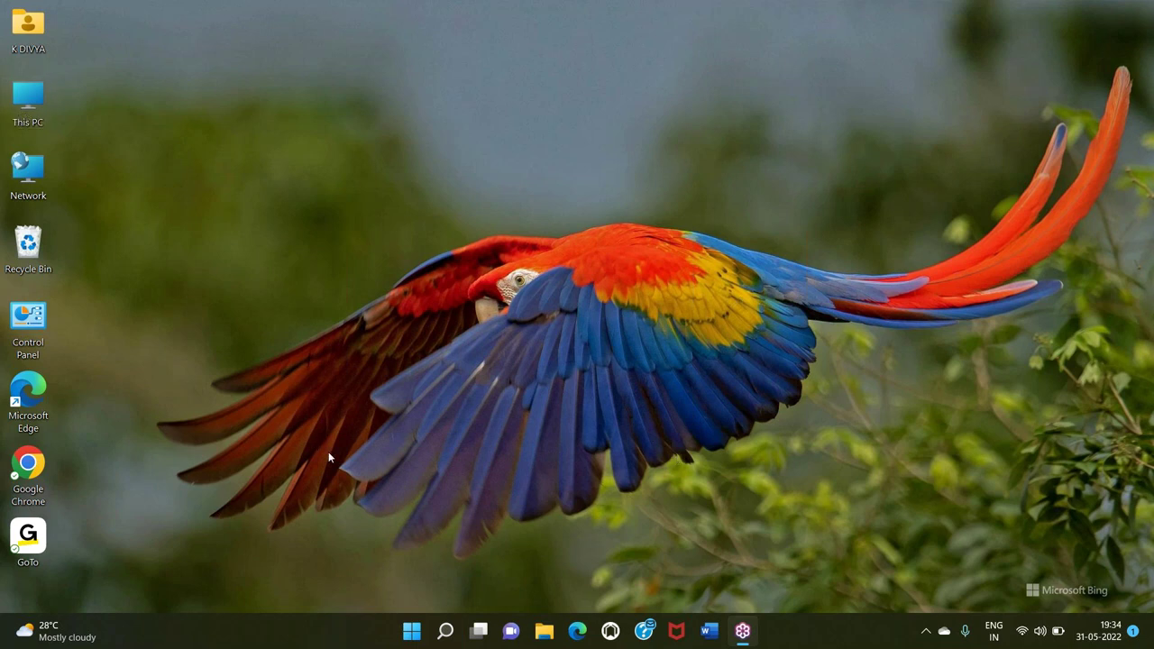
click(30, 113)
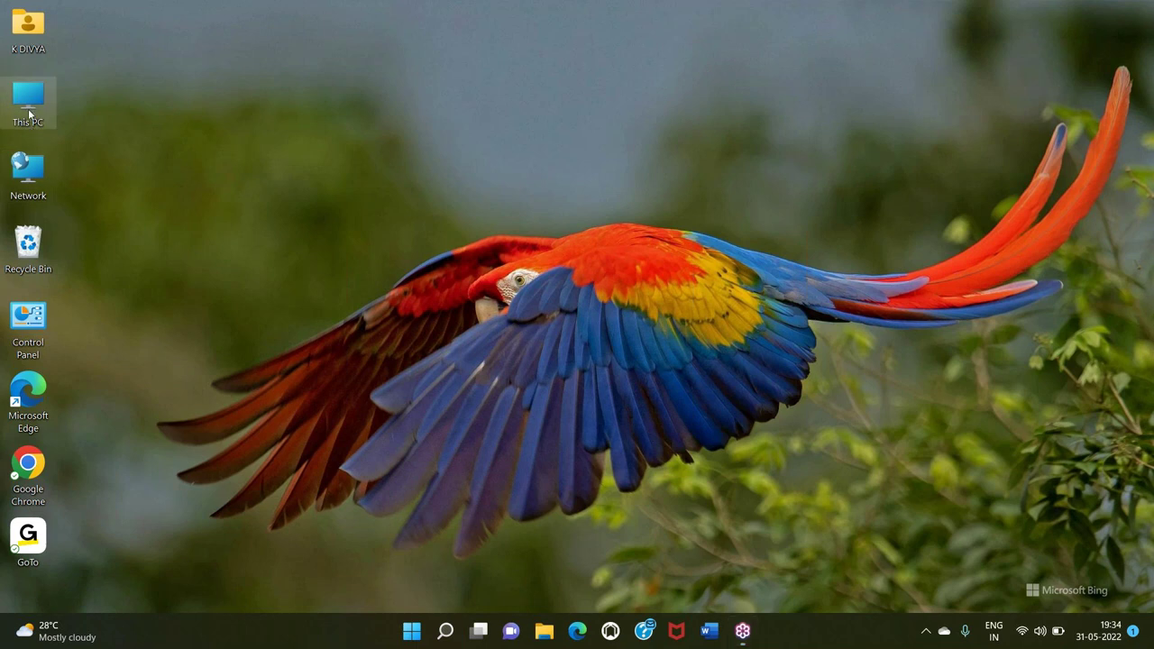
double_click(30, 113)
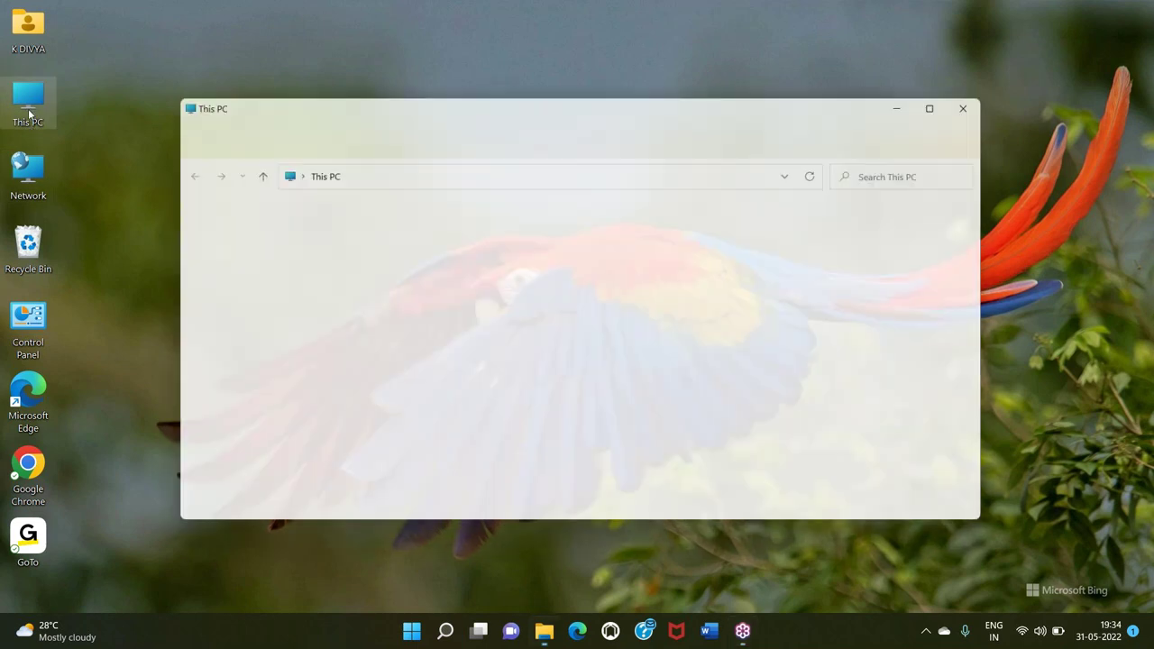
click(534, 43)
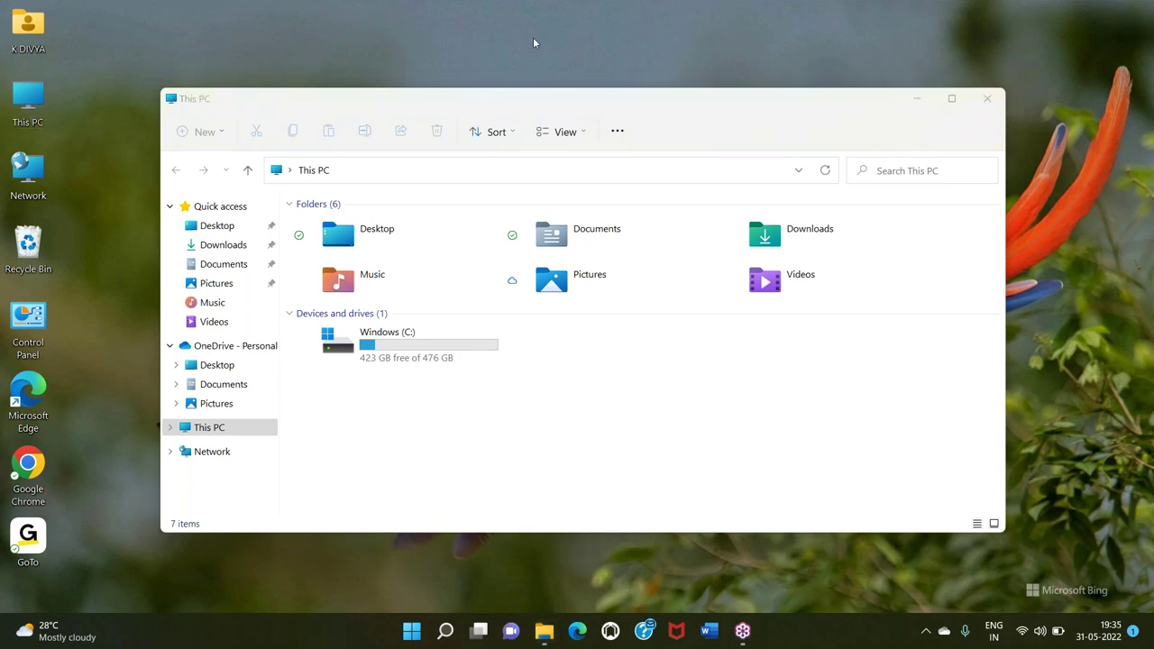
click(987, 97)
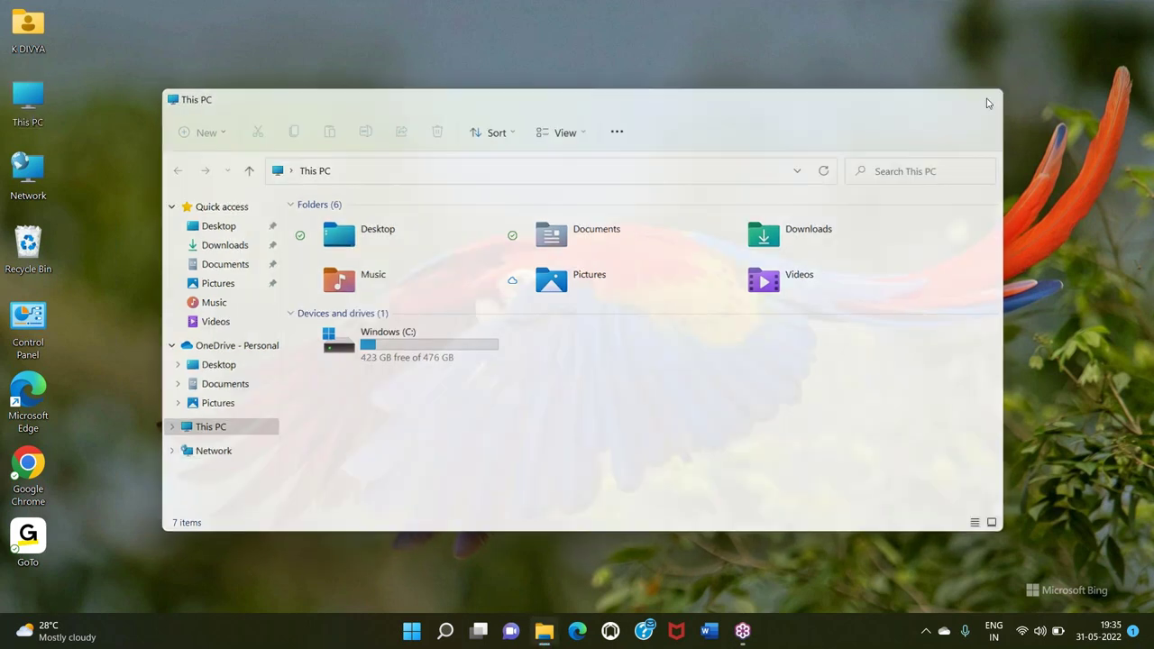